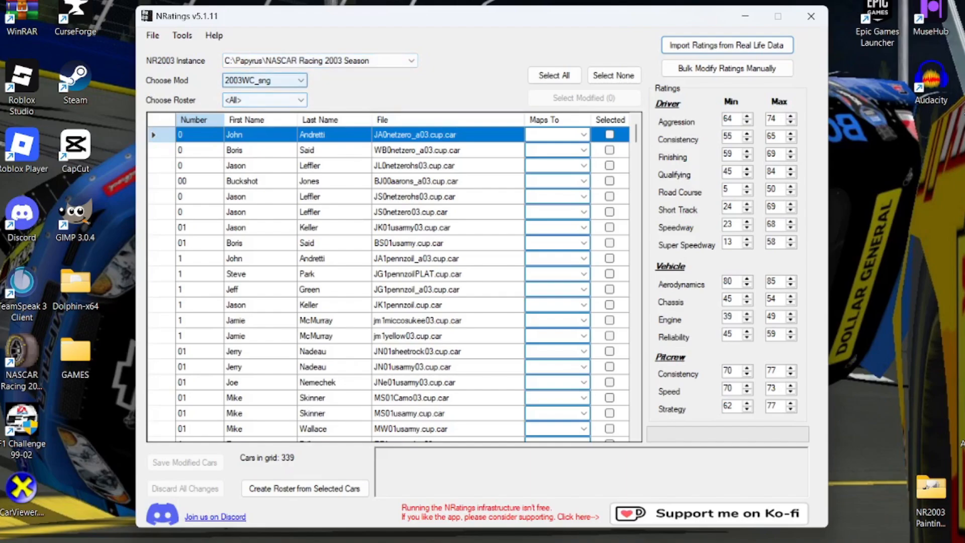
Step: Review the available mods and rosters, keeping 2003WC_sng and <All>, and look through the cars in the grid
{"action": "left_click", "coordinate": [264, 81]}
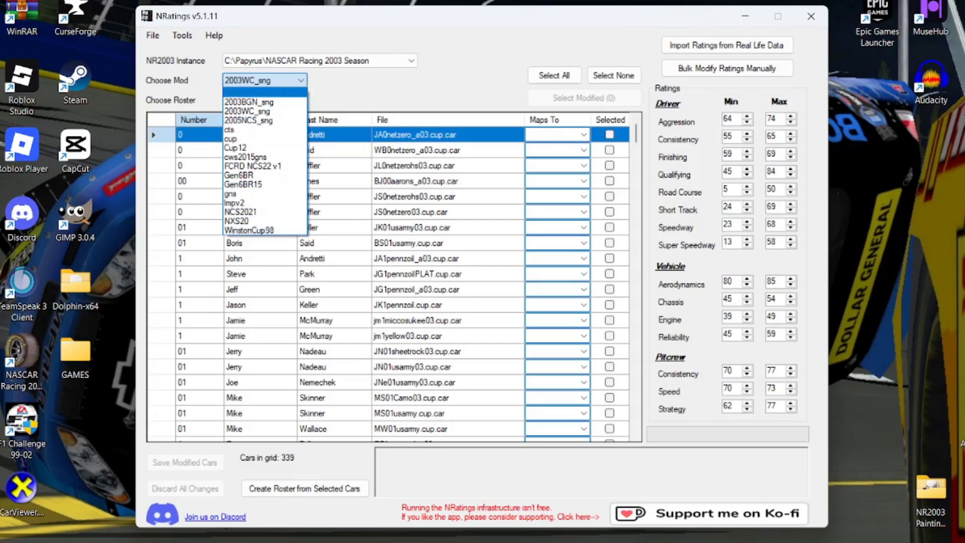
{"action": "left_click", "coordinate": [265, 81]}
{"action": "left_click", "coordinate": [265, 100]}
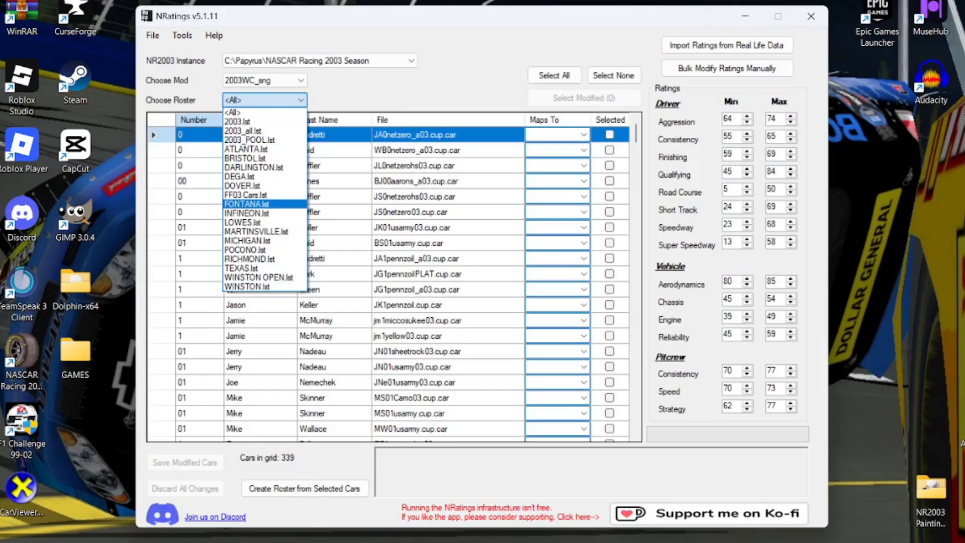
{"action": "left_click", "coordinate": [261, 113]}
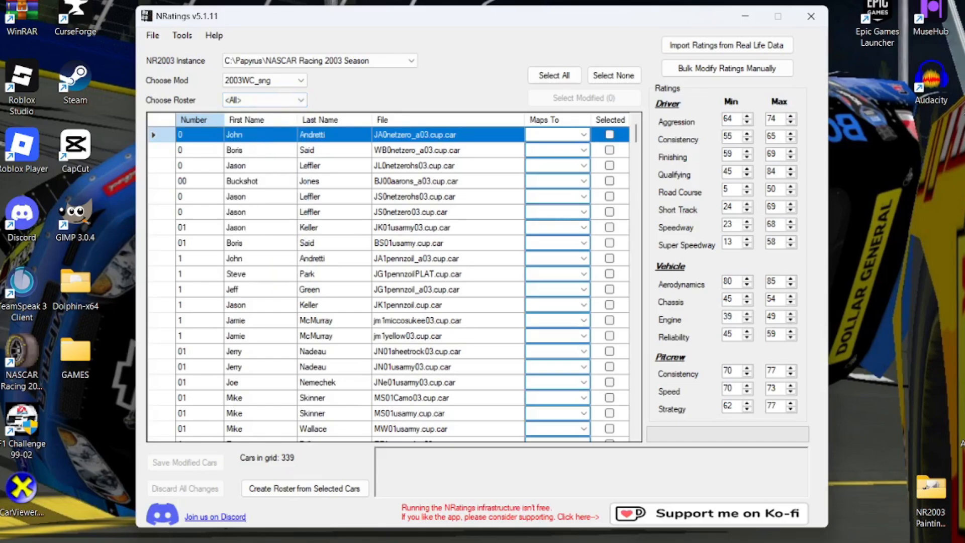
{"action": "mouse_move", "coordinate": [636, 133]}
{"action": "left_mouse_down"}
{"action": "mouse_move", "coordinate": [635, 419]}
{"action": "mouse_move", "coordinate": [636, 132]}
{"action": "left_mouse_up"}
{"action": "scroll", "coordinate": [392, 282], "scroll_direction": "down", "scroll_amount": 4}
{"action": "scroll", "coordinate": [392, 281], "scroll_direction": "down", "scroll_amount": 16}
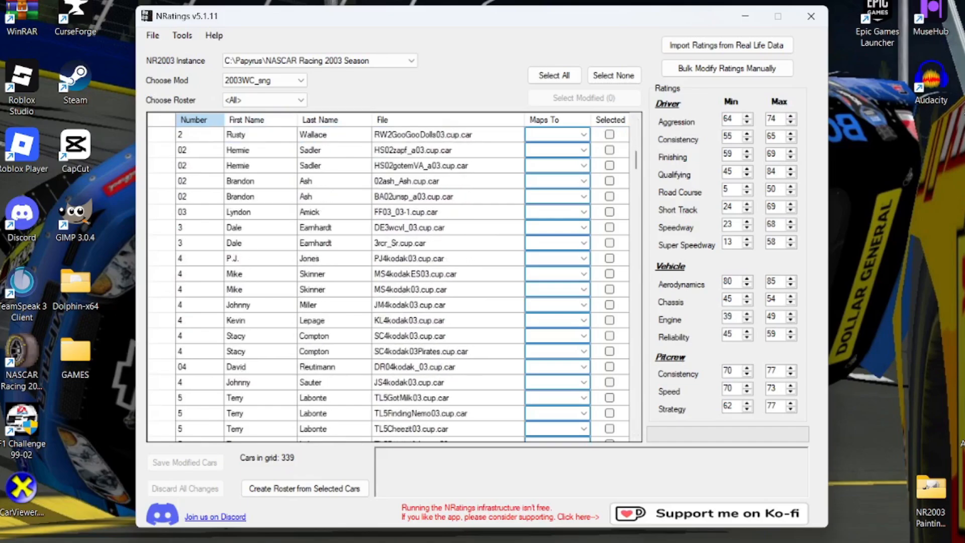
{"action": "scroll", "coordinate": [392, 281], "scroll_direction": "down", "scroll_amount": 4}
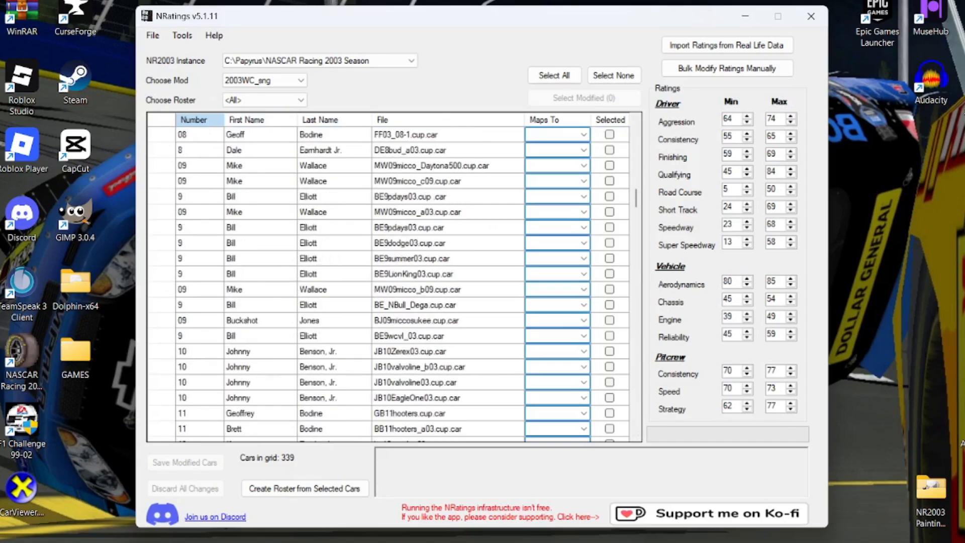
{"action": "scroll", "coordinate": [392, 281], "scroll_direction": "up", "scroll_amount": 20}
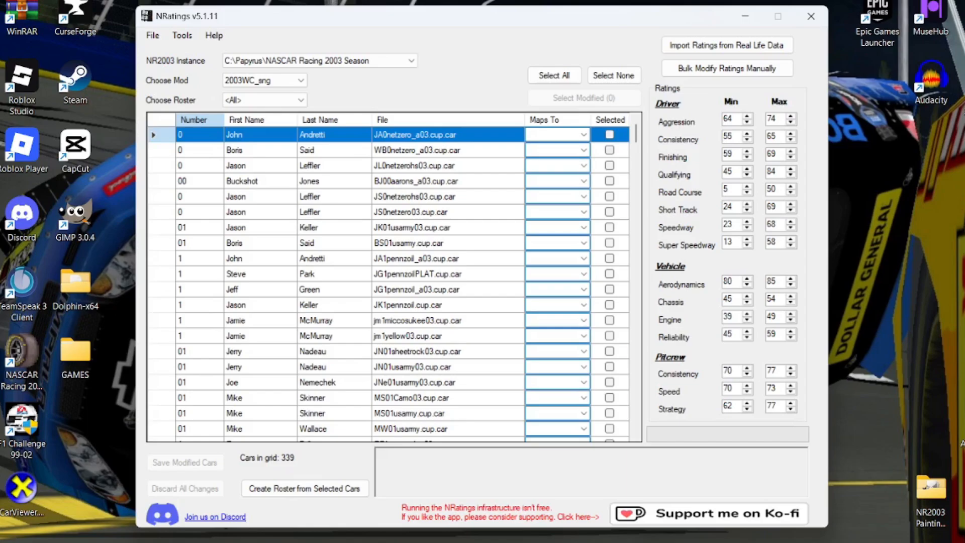
{"action": "left_click", "coordinate": [610, 135]}
{"action": "left_click", "coordinate": [610, 151]}
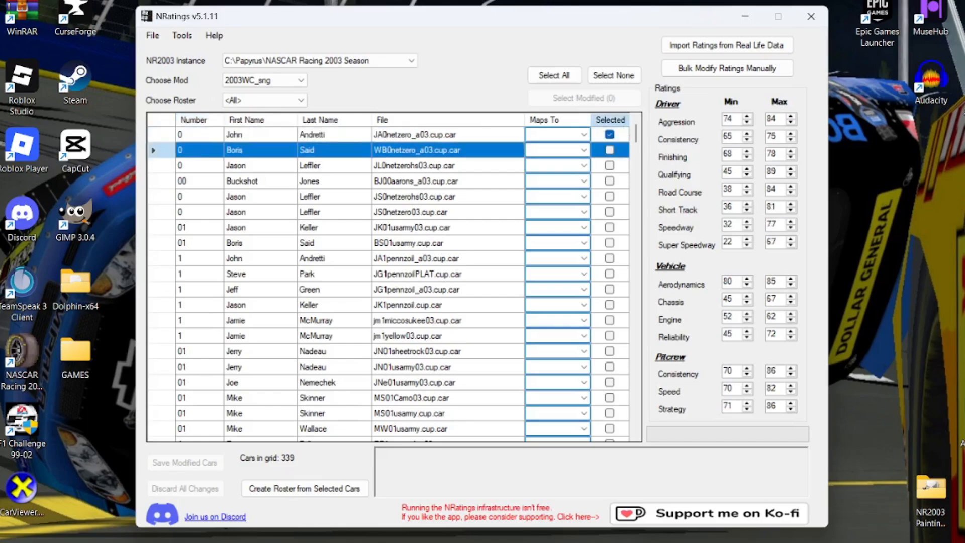
{"action": "left_click", "coordinate": [610, 150]}
{"action": "left_click", "coordinate": [609, 150]}
{"action": "left_click", "coordinate": [610, 135]}
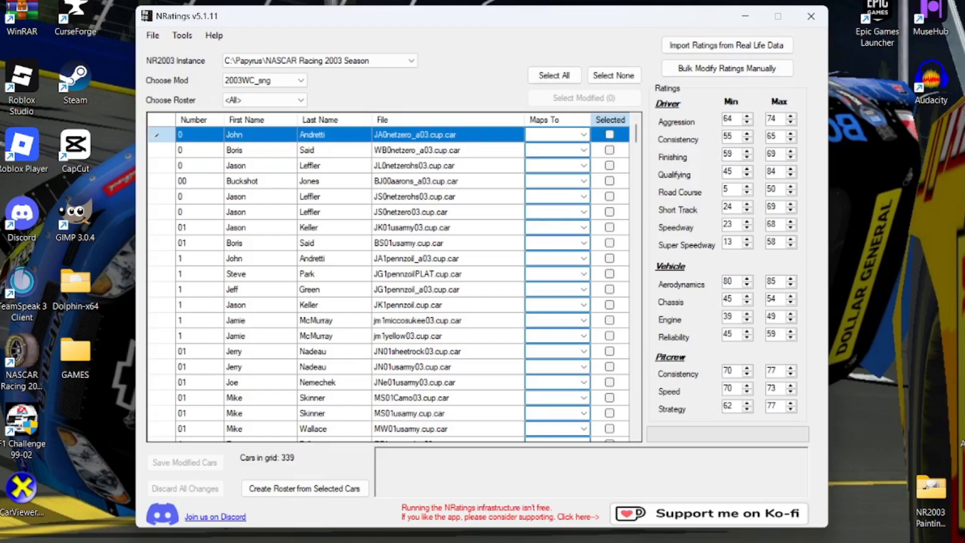
{"action": "scroll", "coordinate": [387, 281], "scroll_direction": "down", "scroll_amount": 4}
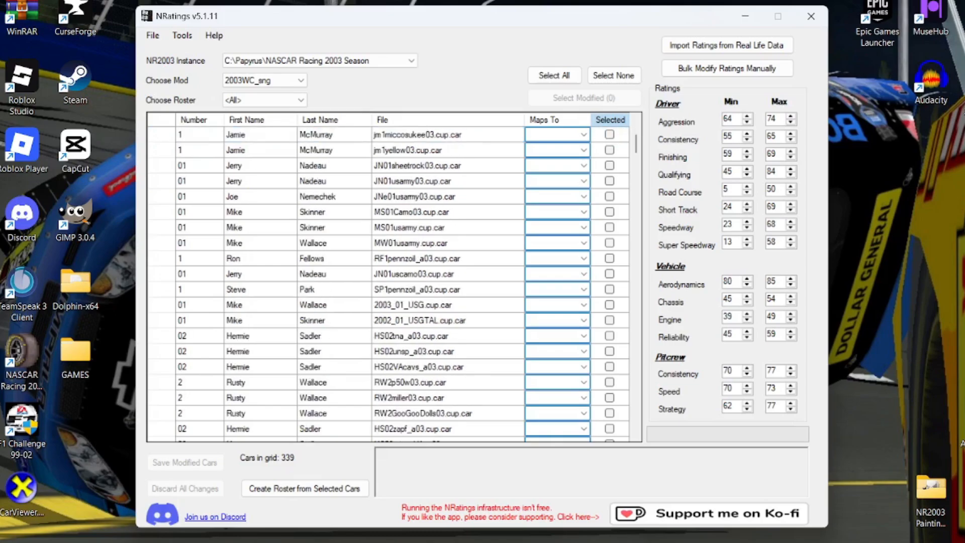
{"action": "scroll", "coordinate": [387, 281], "scroll_direction": "down", "scroll_amount": 4}
{"action": "scroll", "coordinate": [387, 281], "scroll_direction": "down", "scroll_amount": 6}
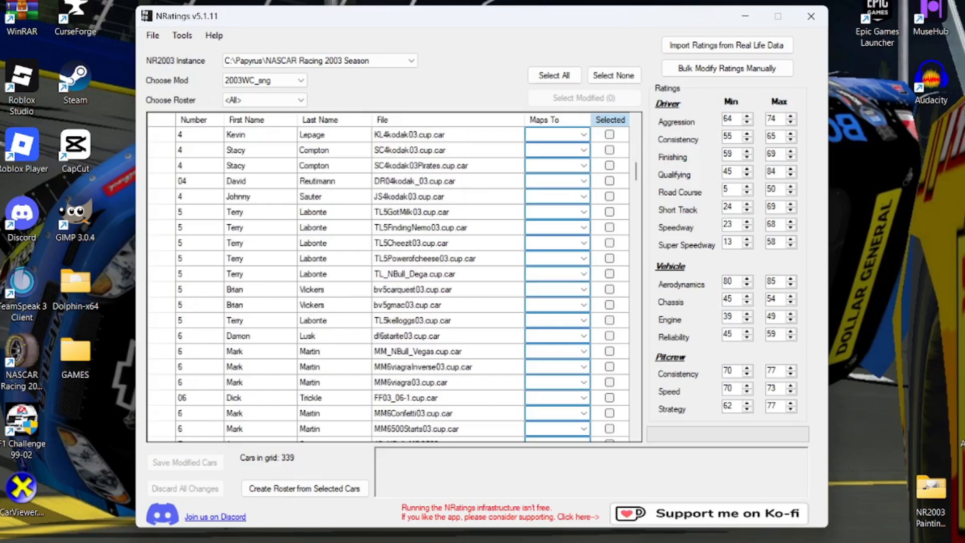
{"action": "scroll", "coordinate": [387, 282], "scroll_direction": "up", "scroll_amount": 14}
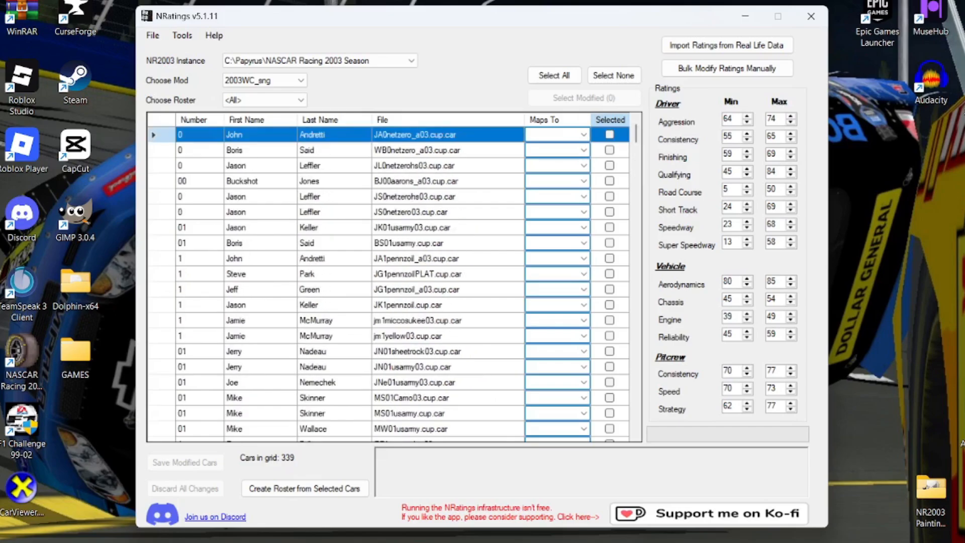
Step: Start a manual bulk ratings change for car 00 (BJ00aarons_a03.cup.car) with only the Vehicle - Engine rating included
{"action": "left_click", "coordinate": [260, 180]}
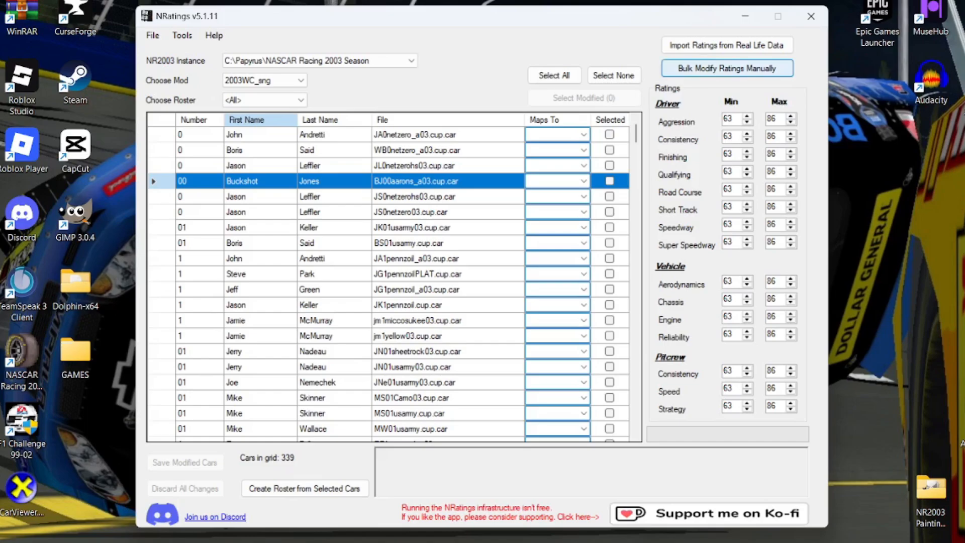
{"action": "left_click", "coordinate": [728, 68]}
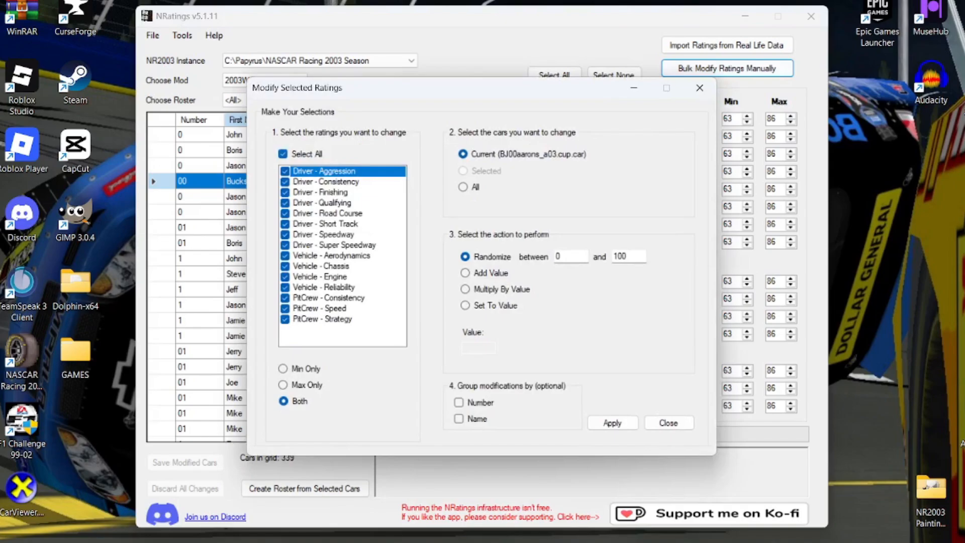
{"action": "left_click", "coordinate": [283, 154]}
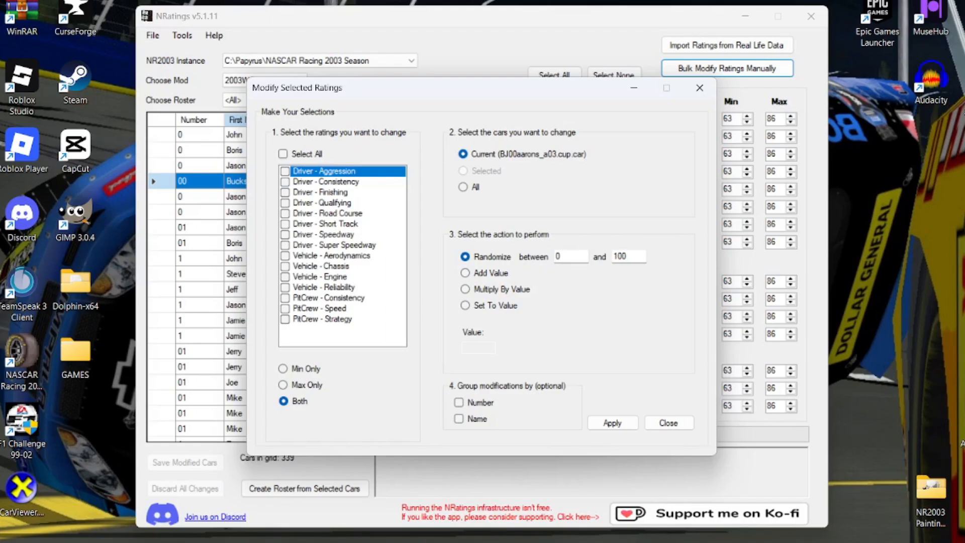
{"action": "left_click", "coordinate": [285, 277]}
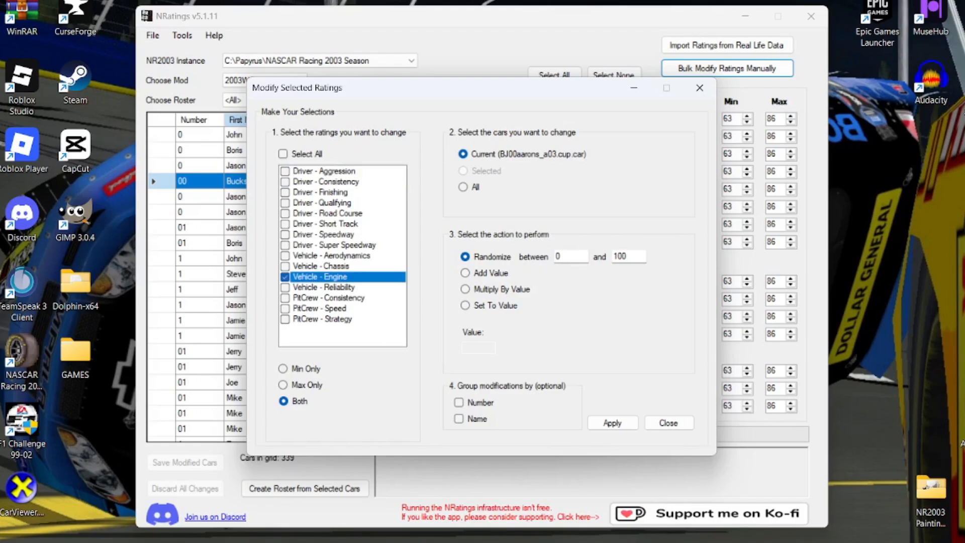
Step: Set only the minimum of the engine rating to the value 65 for the current car and apply the change
{"action": "left_click", "coordinate": [283, 368]}
{"action": "left_click", "coordinate": [465, 305]}
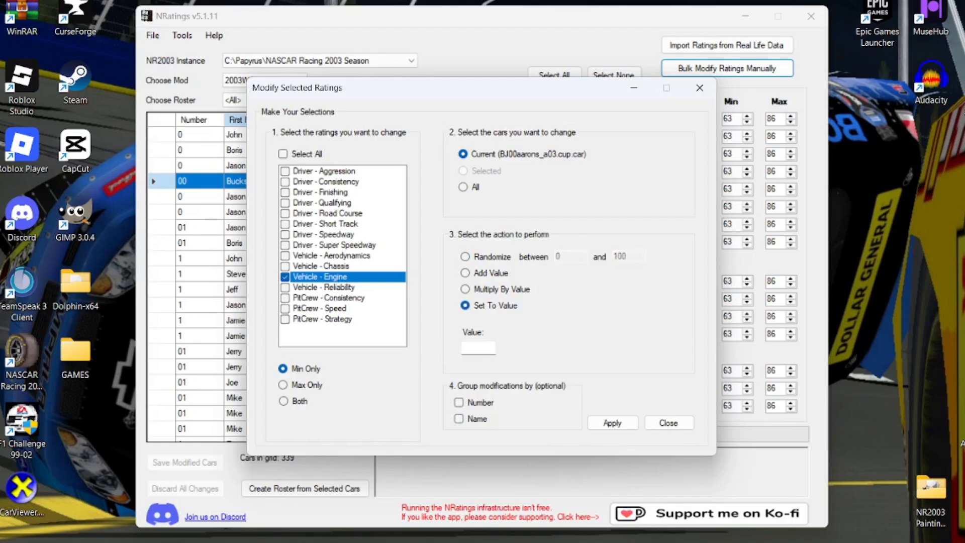
{"action": "left_click", "coordinate": [478, 348]}
{"action": "type", "text": "65"}
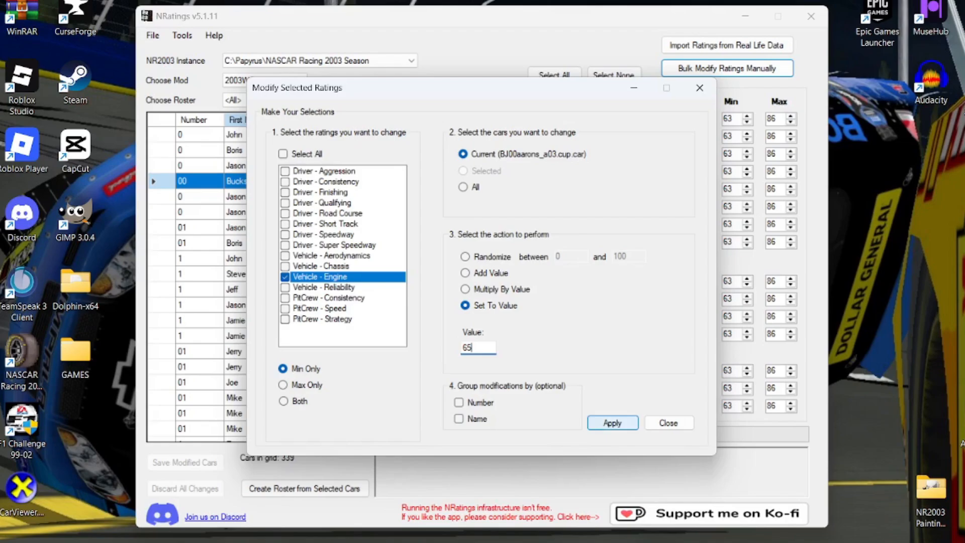
{"action": "left_click", "coordinate": [613, 422]}
{"action": "left_click", "coordinate": [669, 423]}
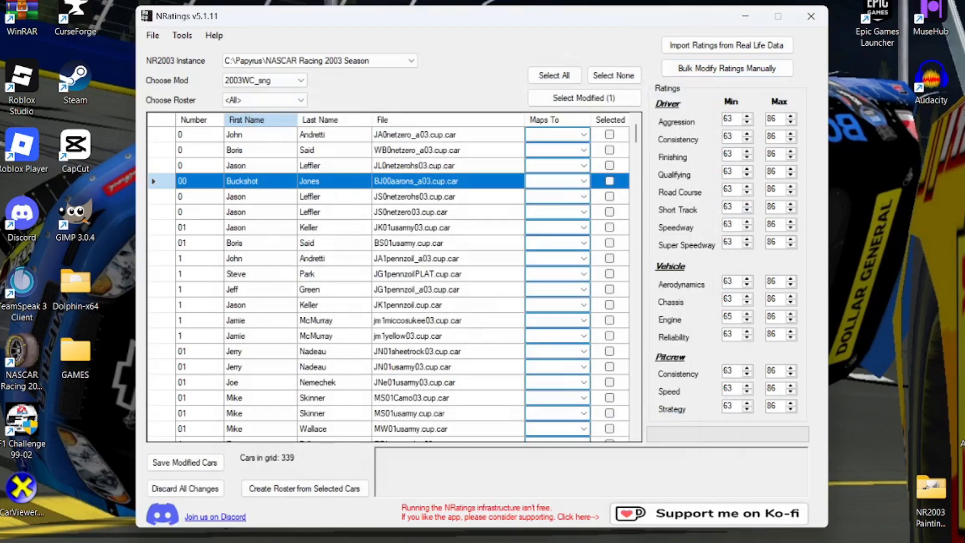
Step: Compare the ratings of several other cars and save the modified car file
{"action": "left_click", "coordinate": [252, 196]}
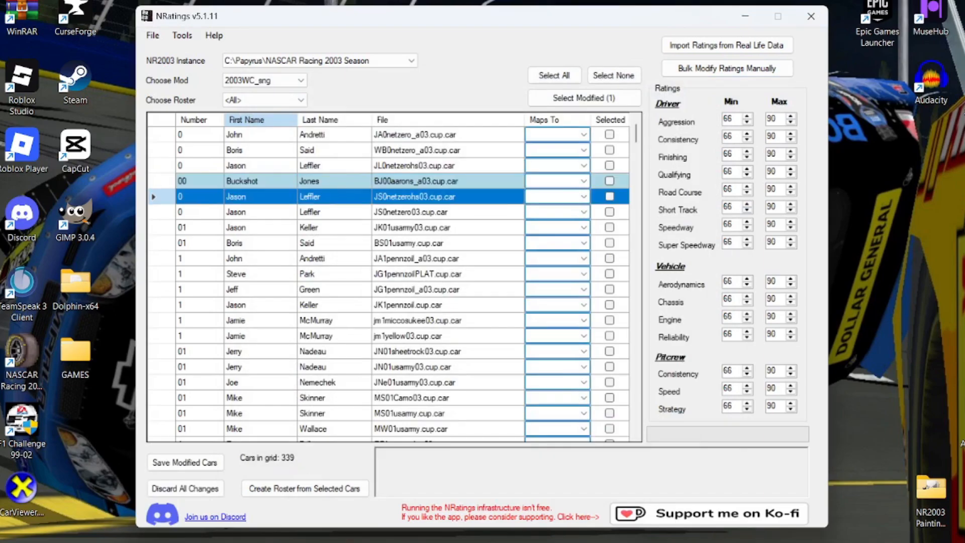
{"action": "left_click", "coordinate": [322, 258]}
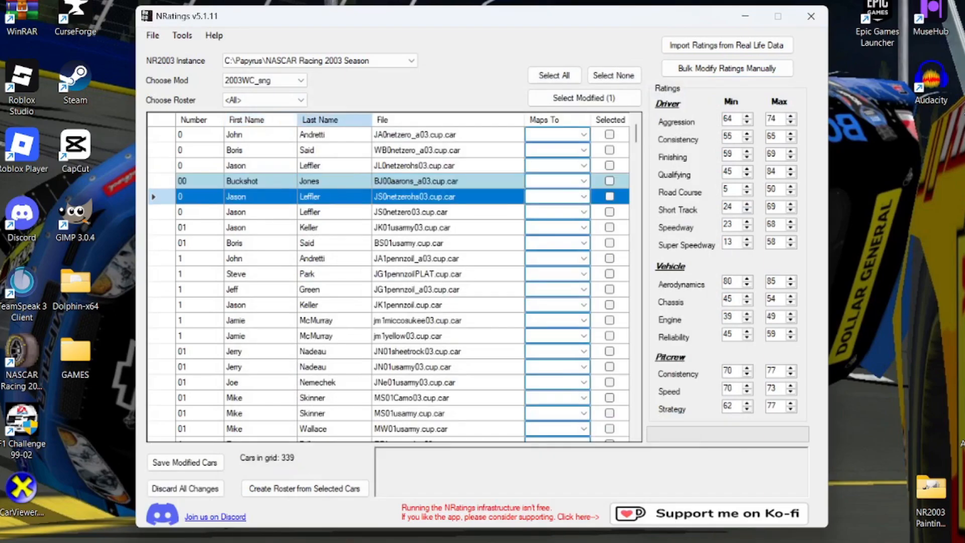
{"action": "left_click", "coordinate": [252, 181]}
{"action": "left_click", "coordinate": [251, 305]}
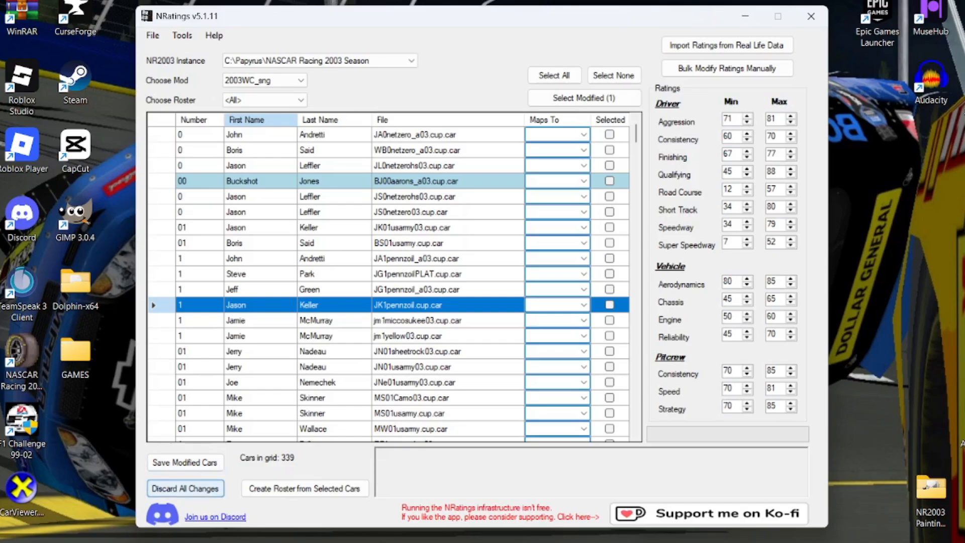
{"action": "left_click", "coordinate": [184, 462]}
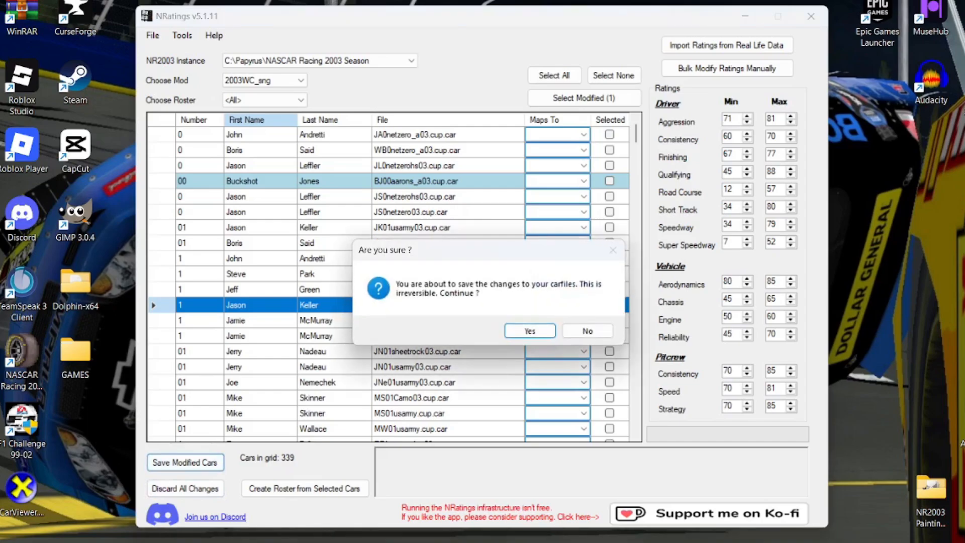
{"action": "key", "text": "Return"}
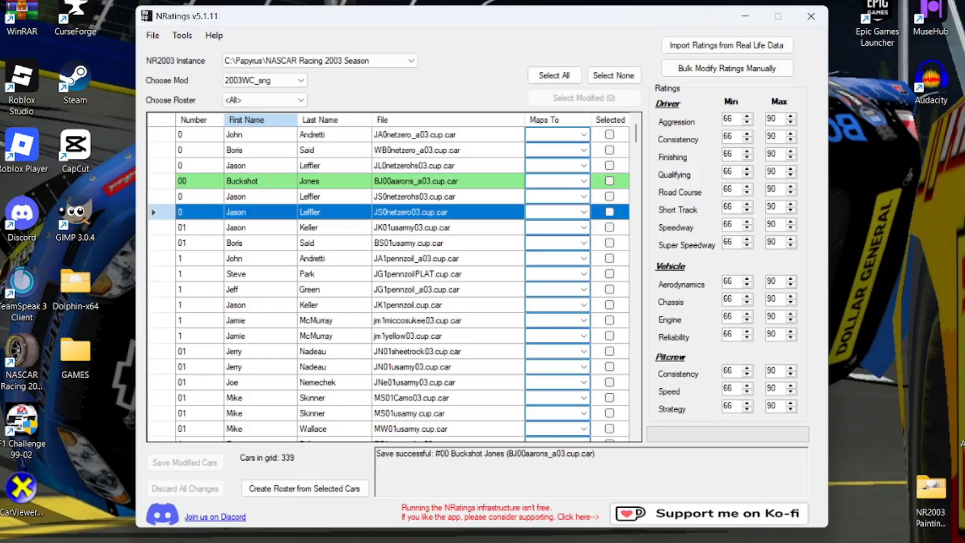
Step: Set the minimum Engine rating of car 00 (BJ00aarons_a03.cup.car) to 63 and save the modified car
{"action": "left_click", "coordinate": [242, 181]}
{"action": "left_click", "coordinate": [747, 323]}
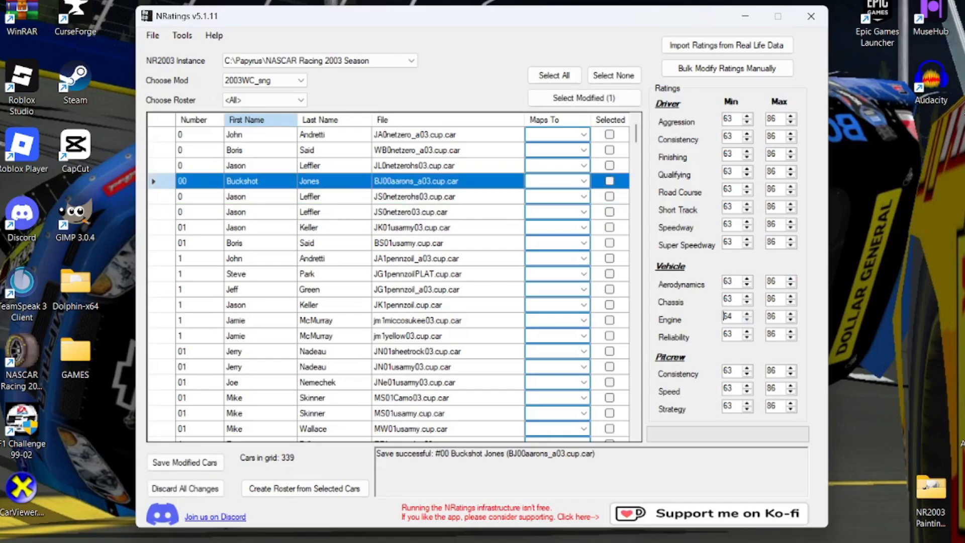
{"action": "left_click", "coordinate": [747, 322]}
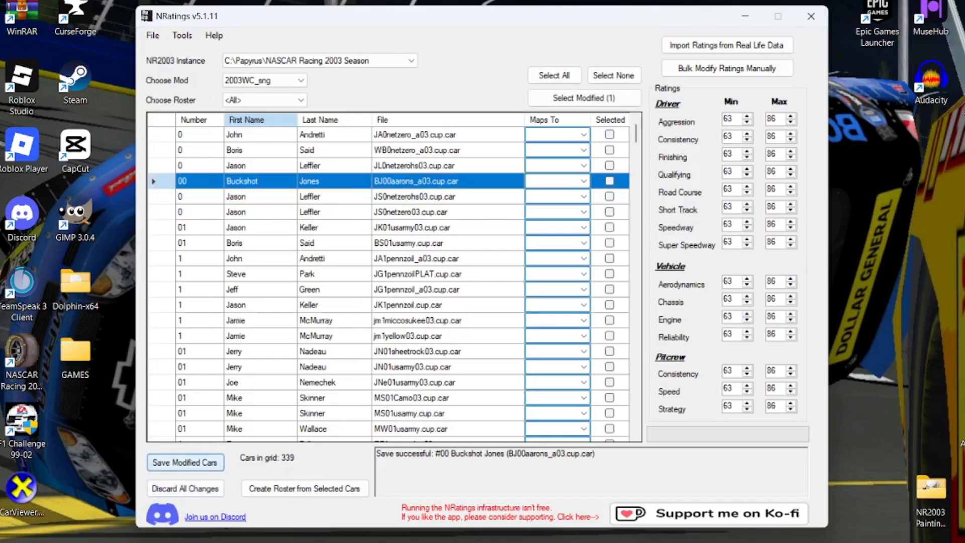
{"action": "left_click", "coordinate": [185, 462]}
{"action": "left_click", "coordinate": [530, 331]}
Step: Set up a ratings import from real-life data for the NASCAR Cup Series, including every race of the 2003 season
{"action": "left_click", "coordinate": [241, 227]}
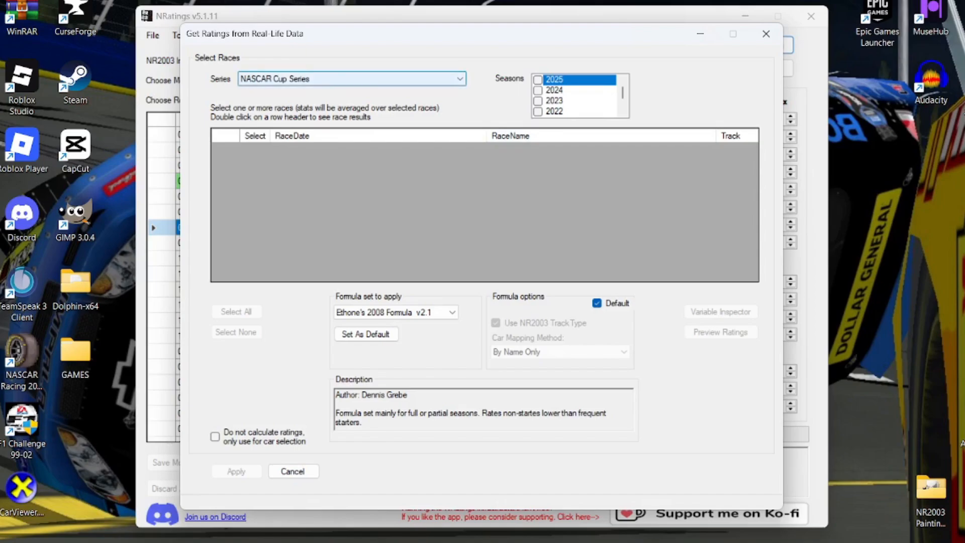
{"action": "left_click", "coordinate": [352, 79]}
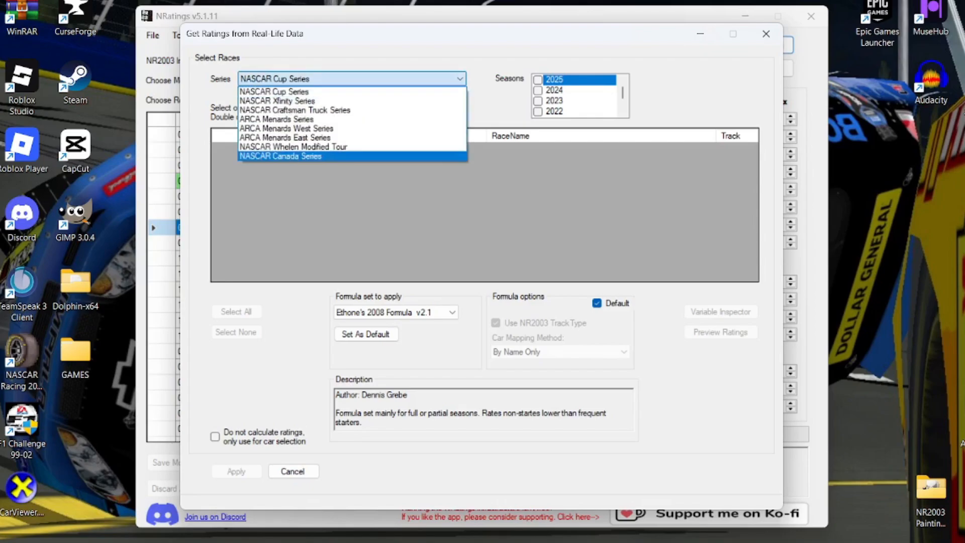
{"action": "left_click", "coordinate": [623, 94]}
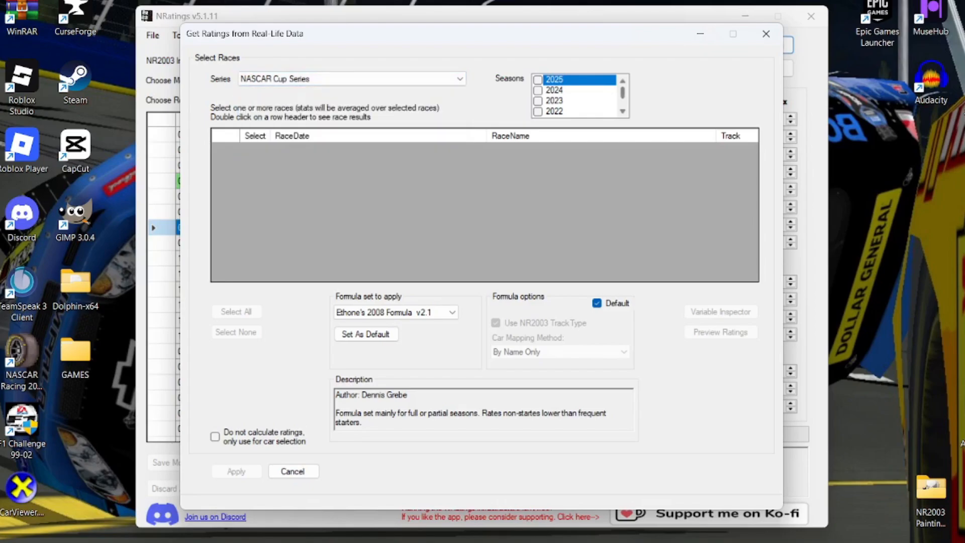
{"action": "left_click_drag", "start_coordinate": [623, 93], "coordinate": [622, 101]}
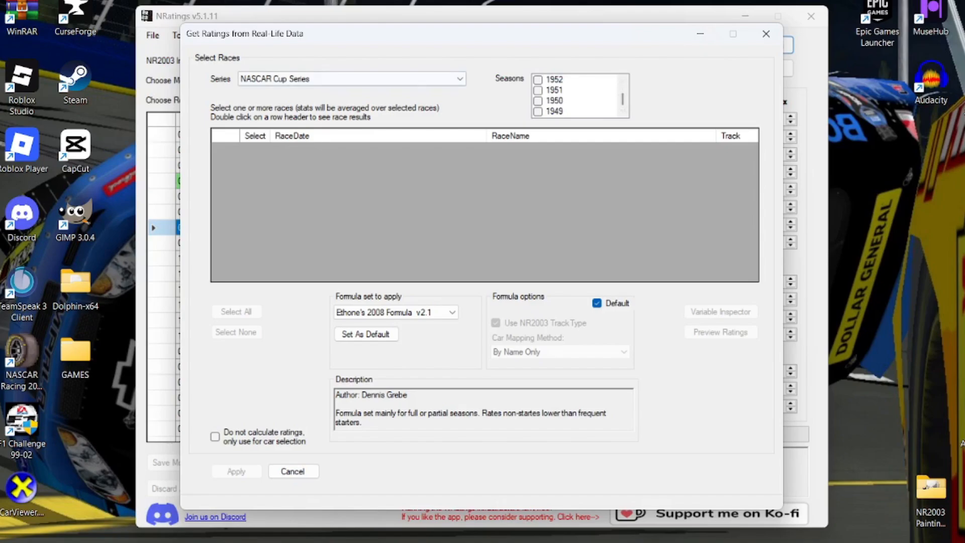
{"action": "scroll", "coordinate": [578, 95], "scroll_direction": "up", "scroll_amount": 20}
{"action": "scroll", "coordinate": [578, 95], "scroll_direction": "down", "scroll_amount": 3}
{"action": "left_click", "coordinate": [538, 111]}
{"action": "scroll", "coordinate": [478, 211], "scroll_direction": "down", "scroll_amount": 9}
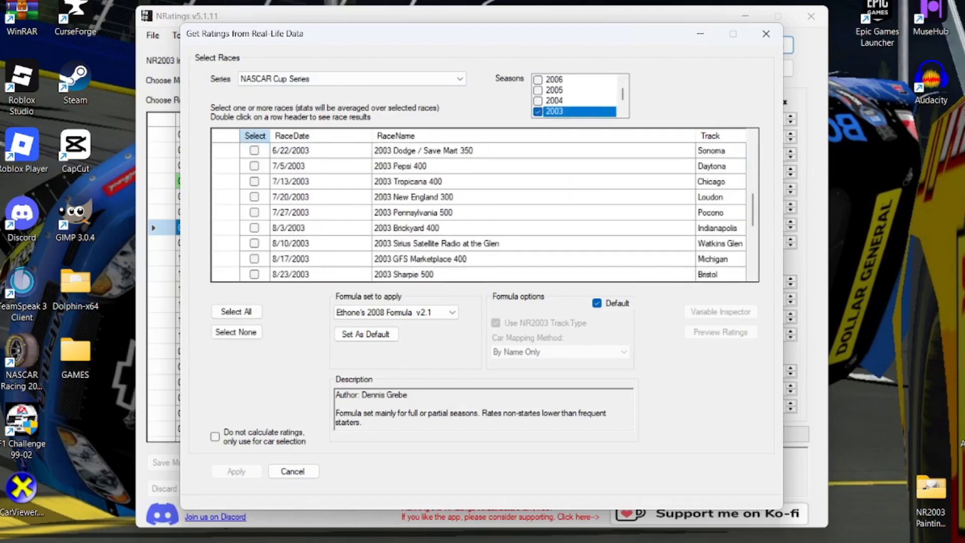
{"action": "left_click", "coordinate": [236, 311]}
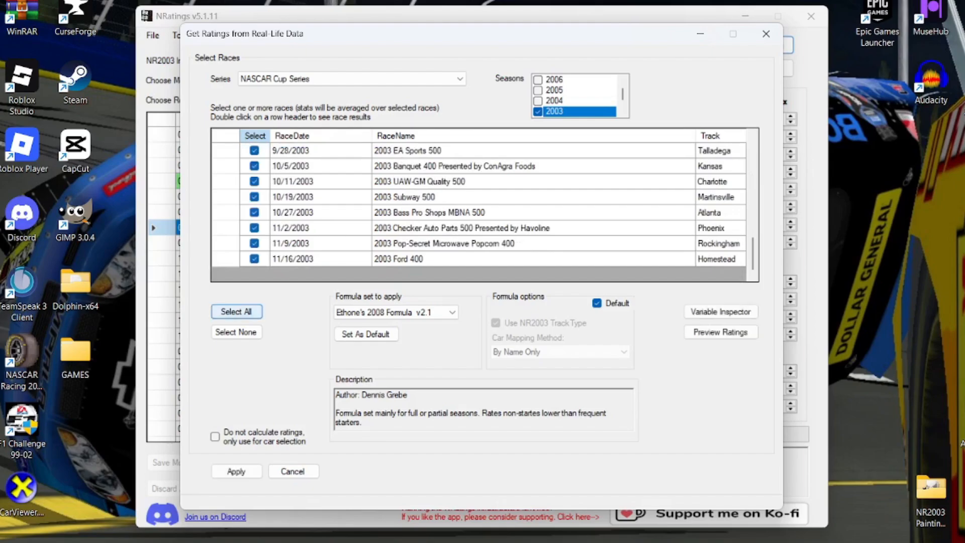
Step: Import the ratings using the MasGrafx CUP Full Season v3.1 formula set
{"action": "left_click", "coordinate": [397, 312]}
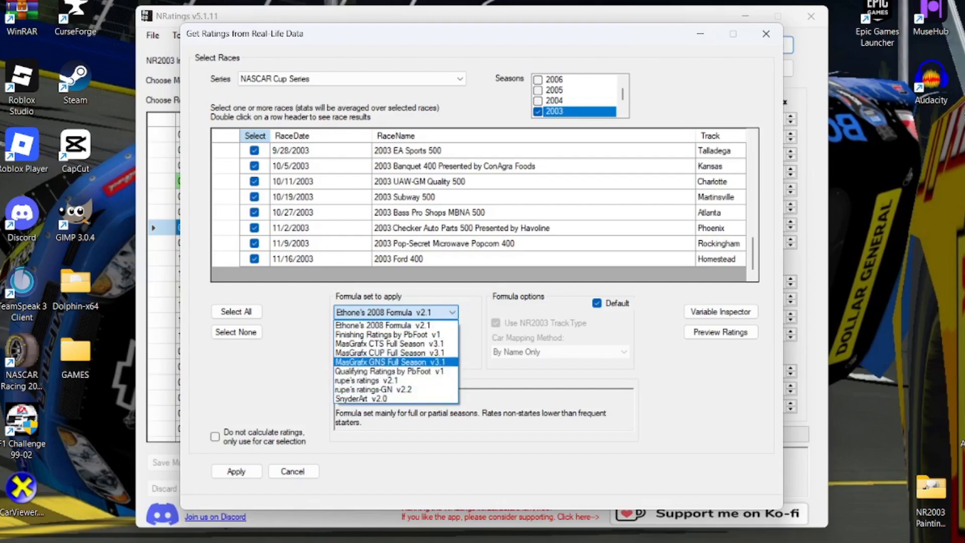
{"action": "left_click", "coordinate": [390, 353]}
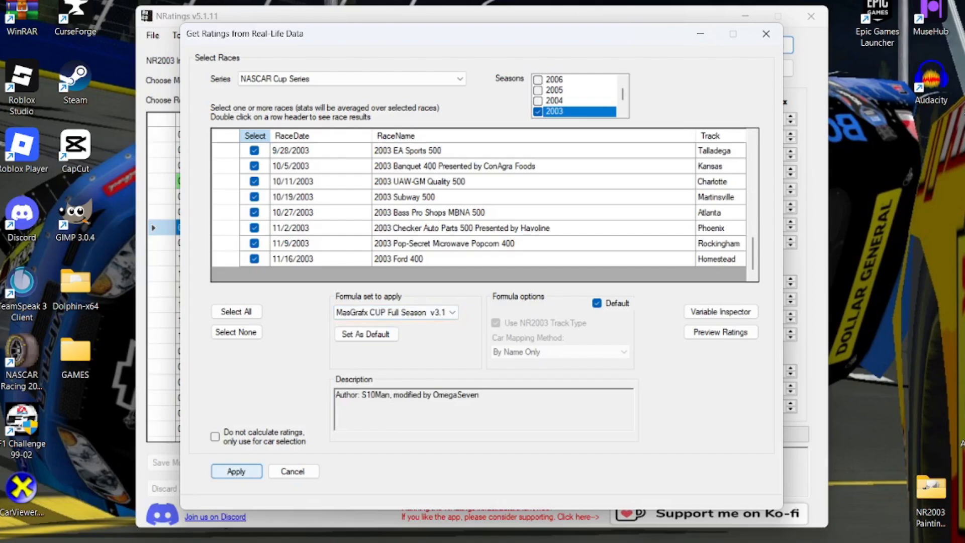
{"action": "left_click", "coordinate": [236, 471]}
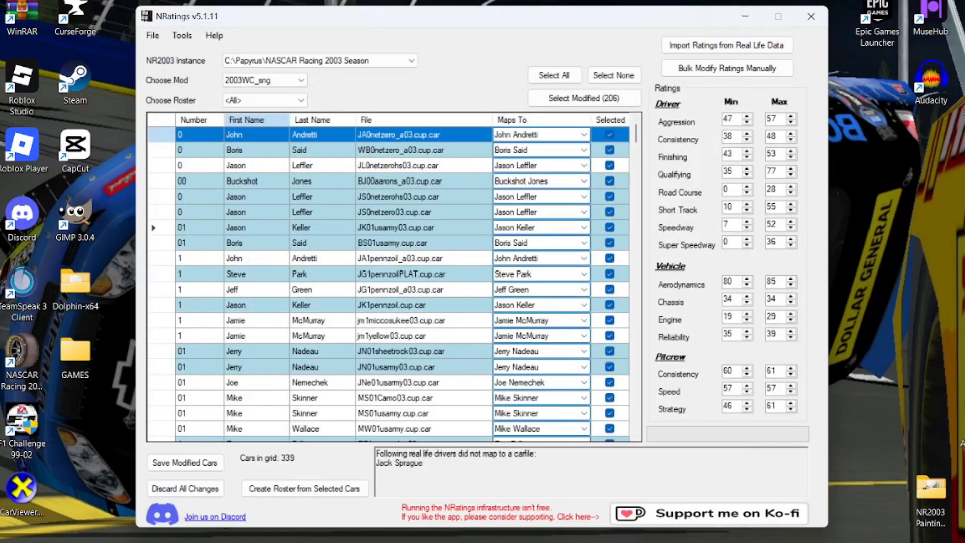
Step: Check the imported ratings and driver mappings in the grid, including a number 41 car, and save the modified cars
{"action": "left_click_drag", "start_coordinate": [636, 133], "coordinate": [636, 285]}
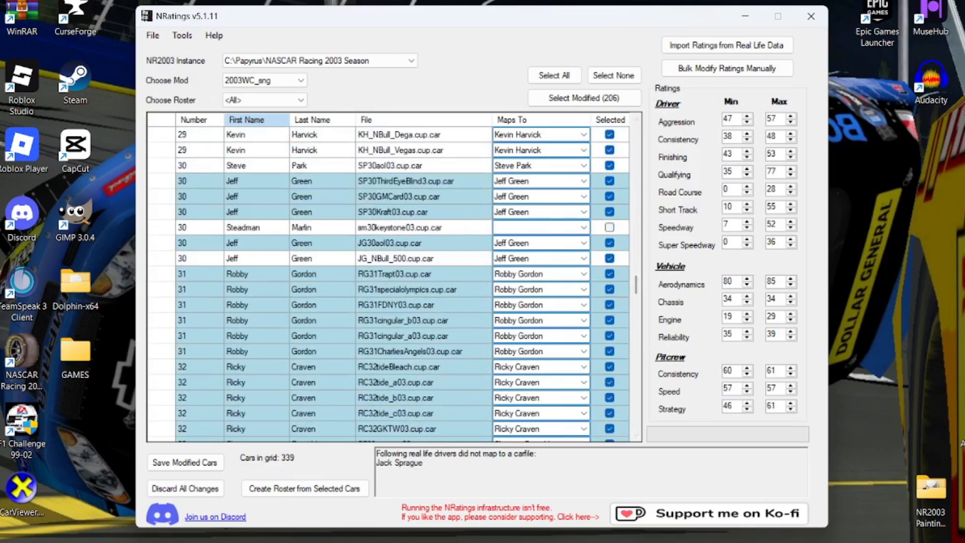
{"action": "scroll", "coordinate": [392, 282], "scroll_direction": "down", "scroll_amount": 13}
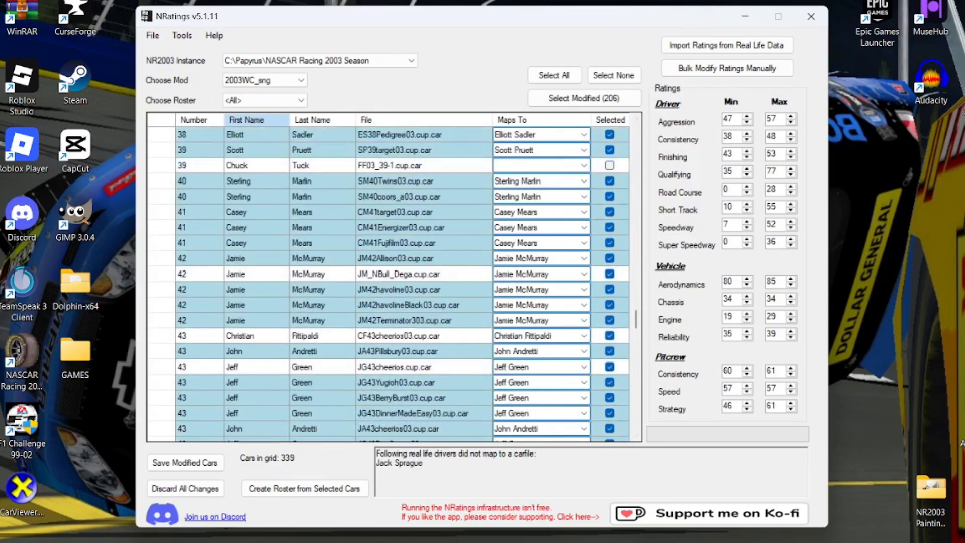
{"action": "left_click", "coordinate": [257, 228]}
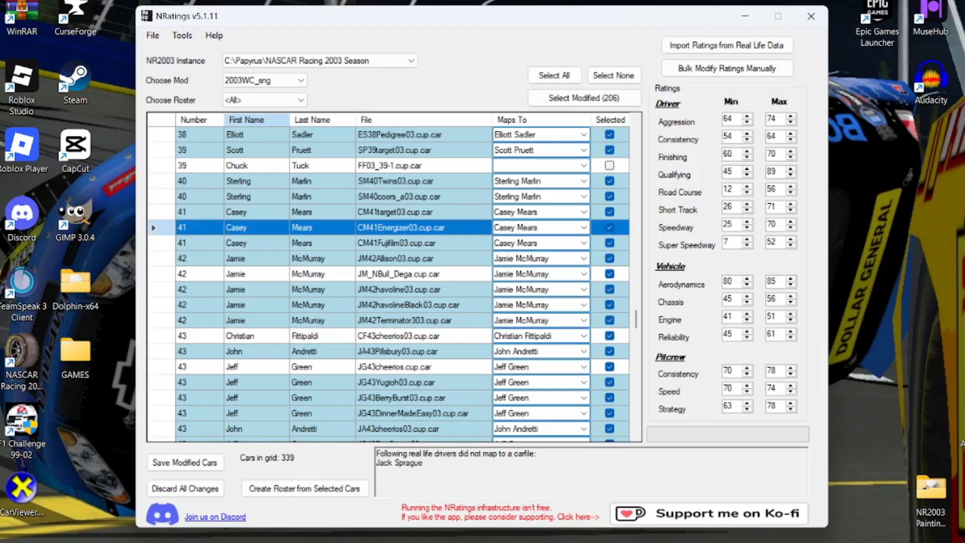
{"action": "left_click", "coordinate": [184, 462]}
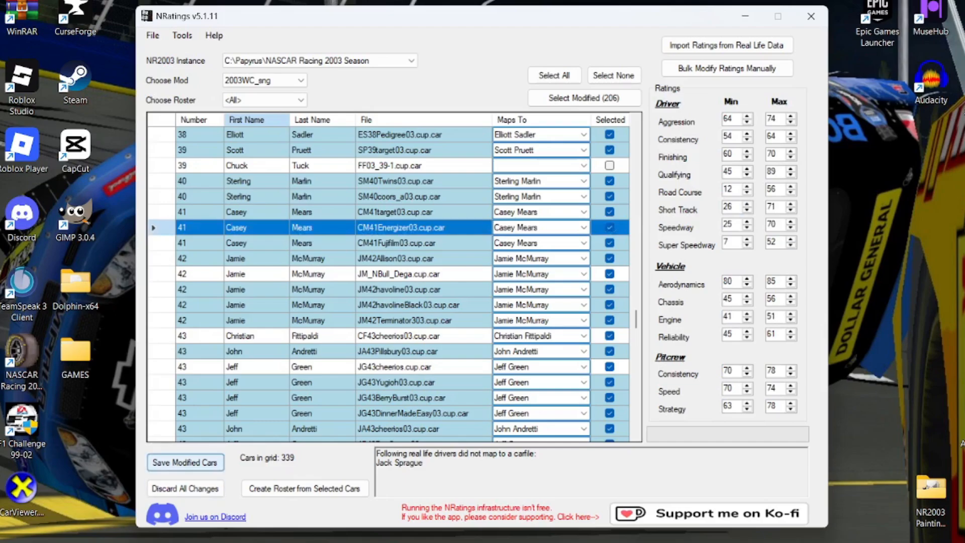